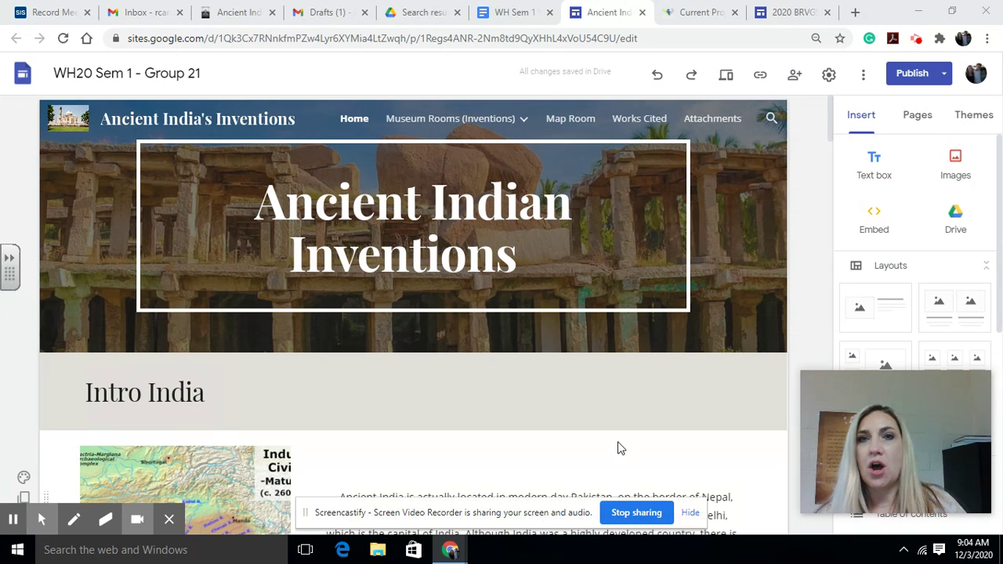
Step: Show the WH Sem 1 Workday Checklist and scroll to its Entrance Page items
left_click(508, 8)
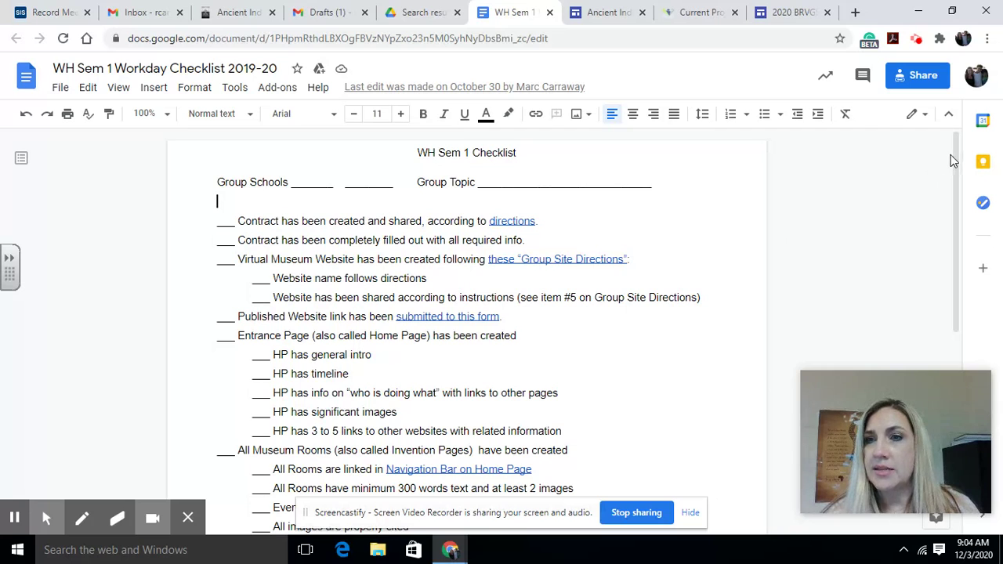
left_click_drag(956, 160, 956, 193)
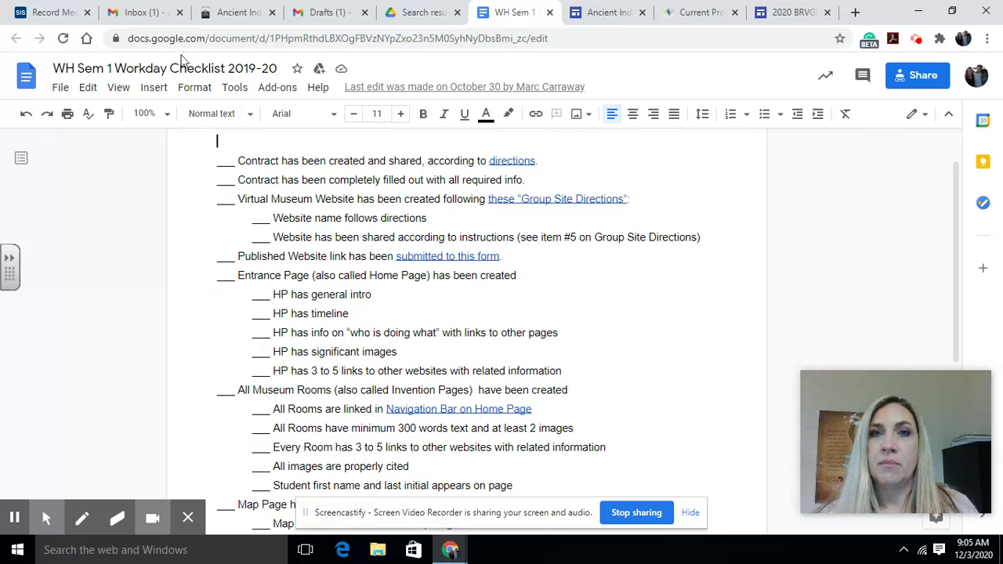
Step: Return to the Ancient India's Inventions editor with the Intro India text box in view
left_click(593, 6)
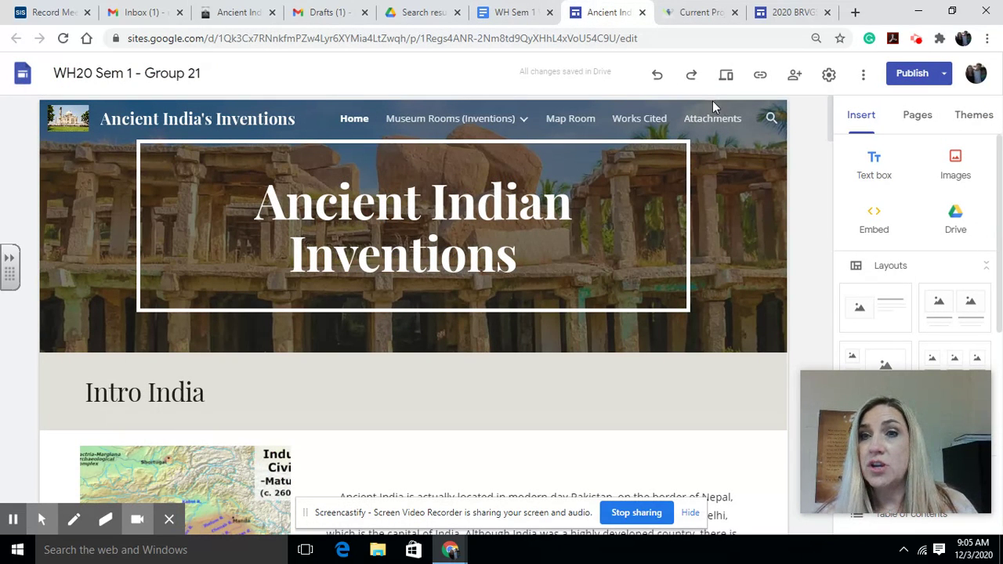
left_click_drag(831, 111, 829, 170)
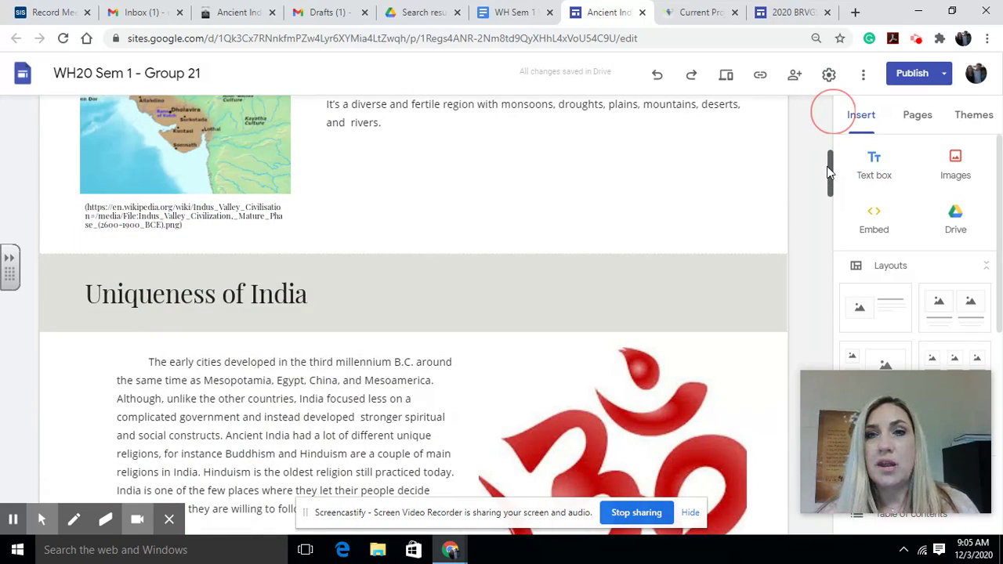
left_click_drag(829, 171, 831, 138)
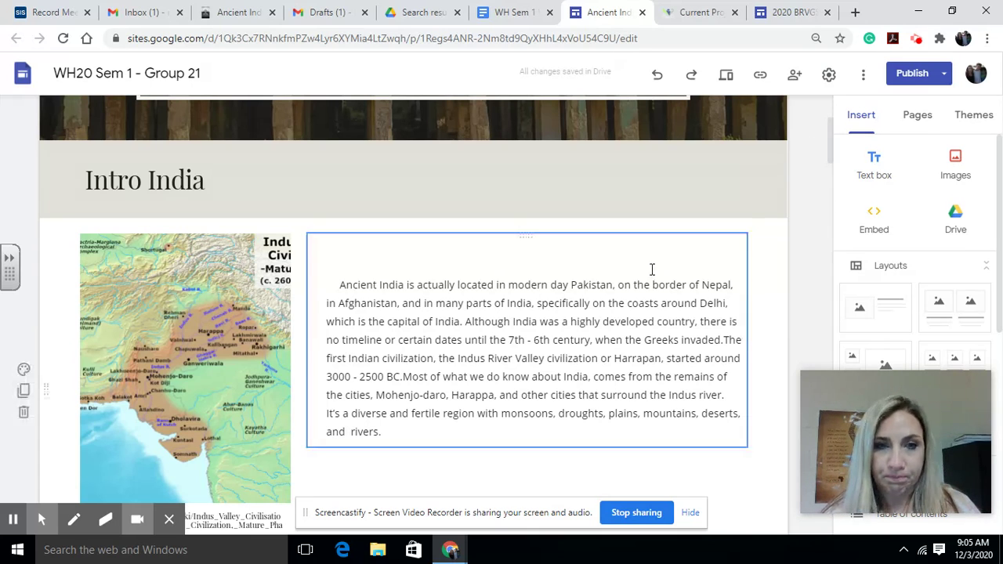
Step: Select 'Ancient India' in the Intro India paragraph and start a link, browsing suggested site pages
left_click(407, 286)
left_click_drag(406, 287, 340, 287)
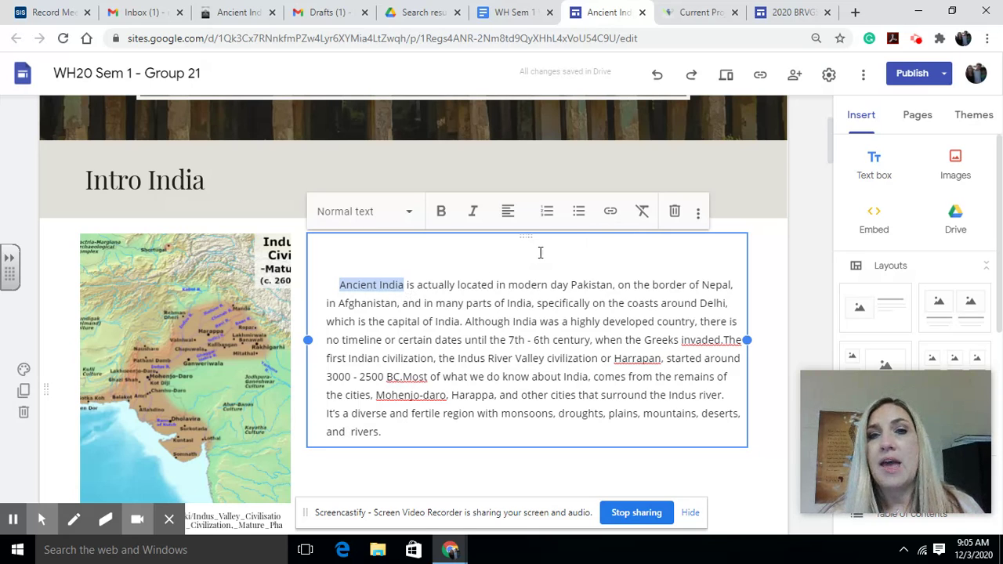
left_click(611, 213)
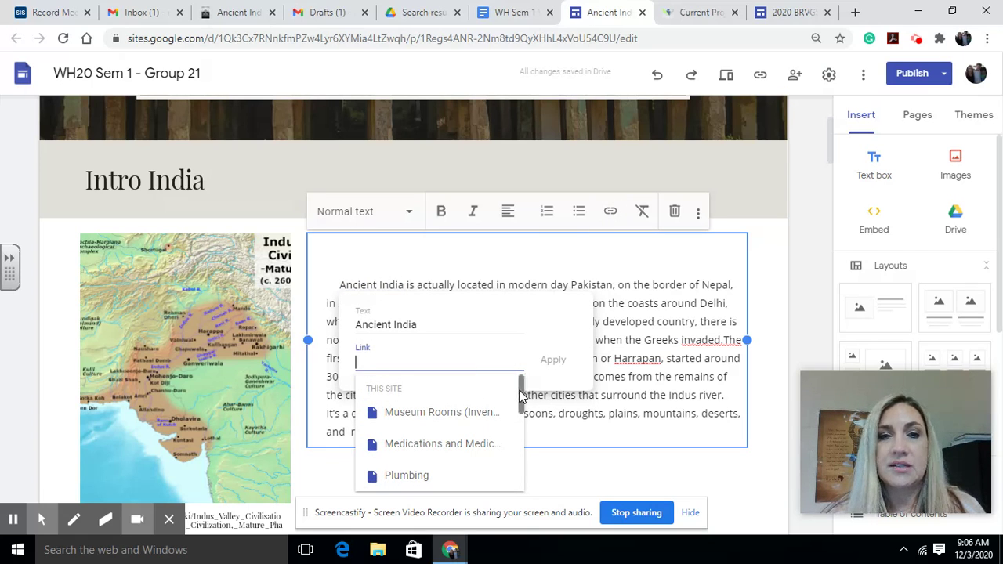
mouse_move(521, 395)
left_mouse_down()
mouse_move(522, 472)
mouse_move(515, 385)
left_mouse_up()
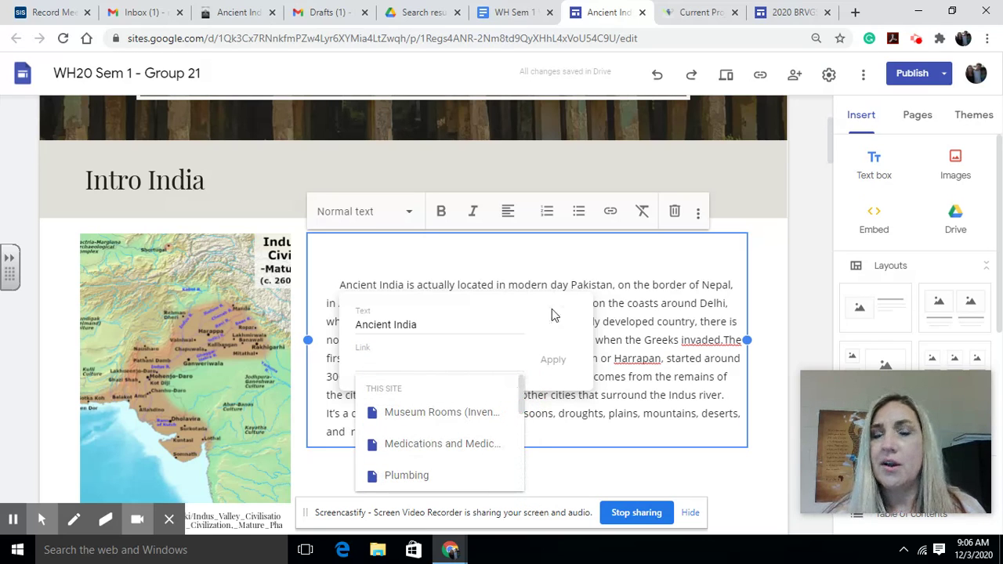
Step: Search Google for 'ancient india khan academy' in a new browser tab
left_click(853, 11)
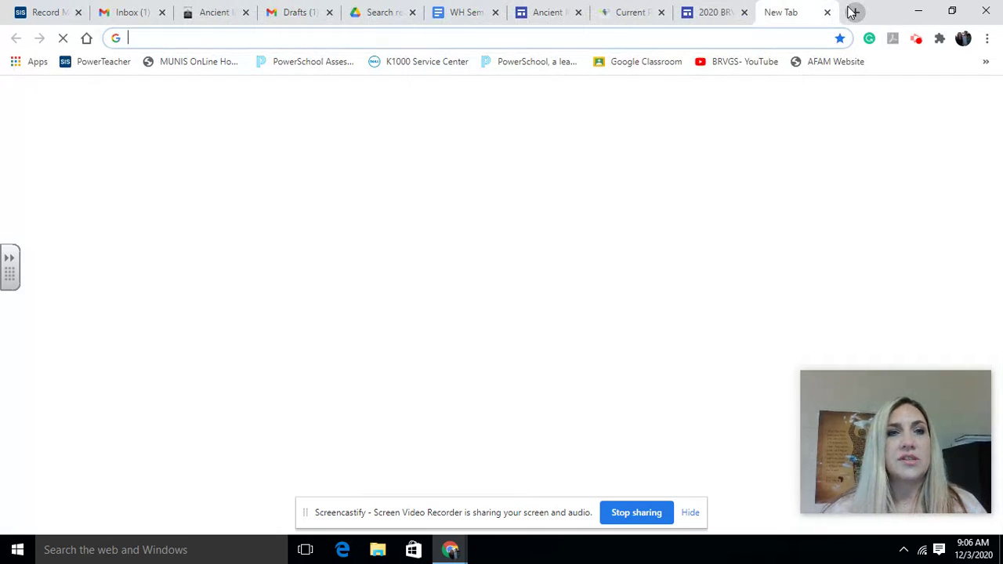
type("acn")
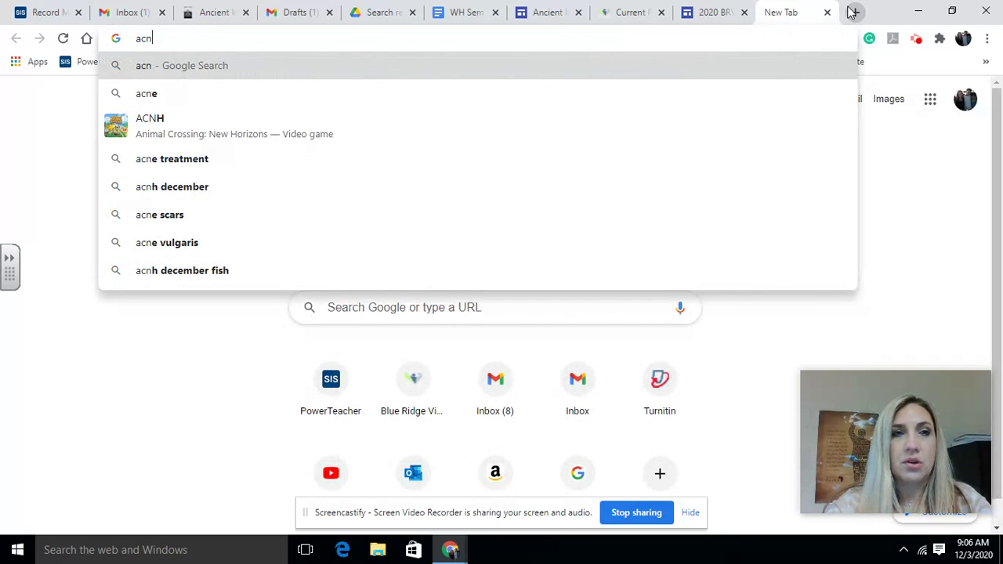
key("BackSpace")
key("BackSpace")
type("nci")
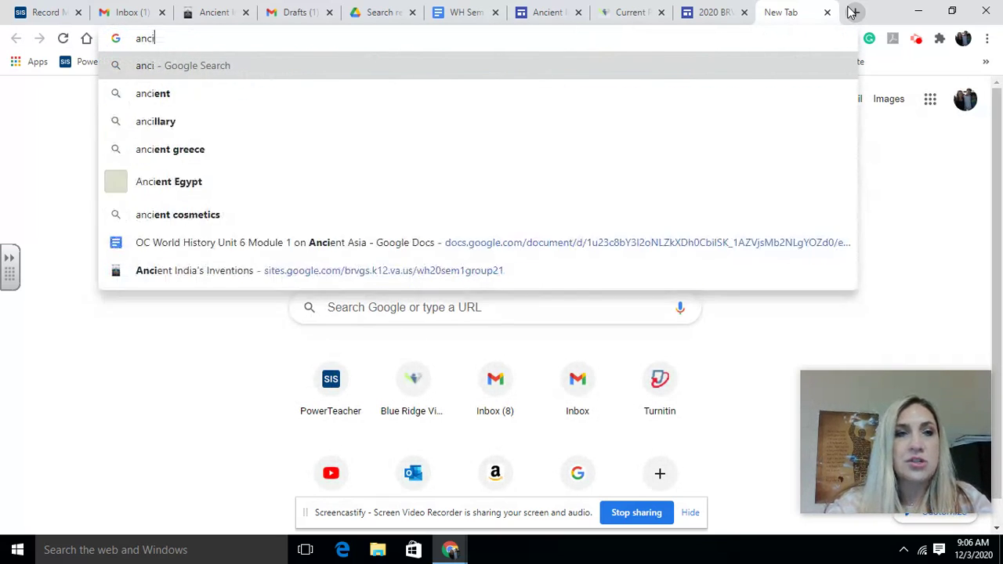
type("ent india")
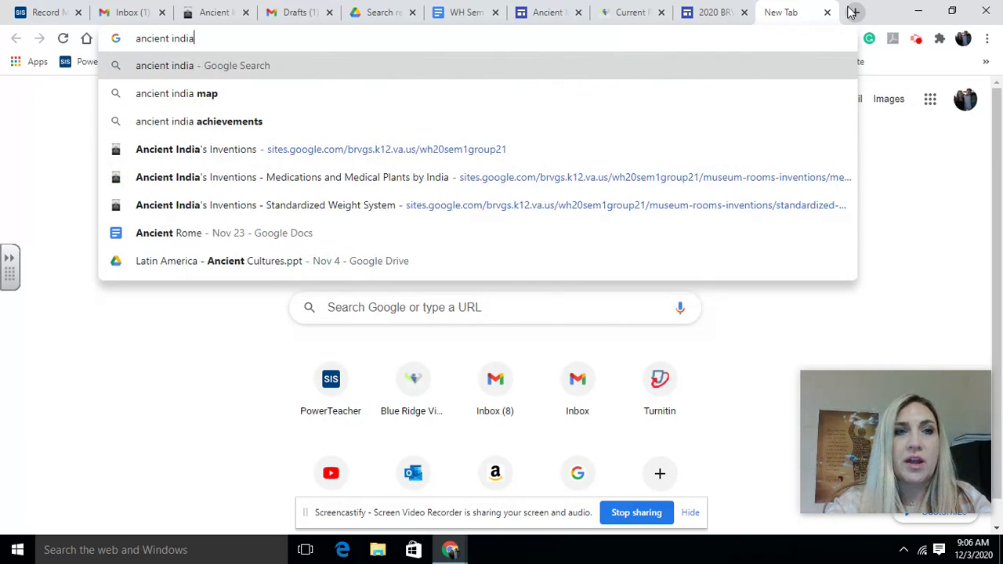
type(" khan")
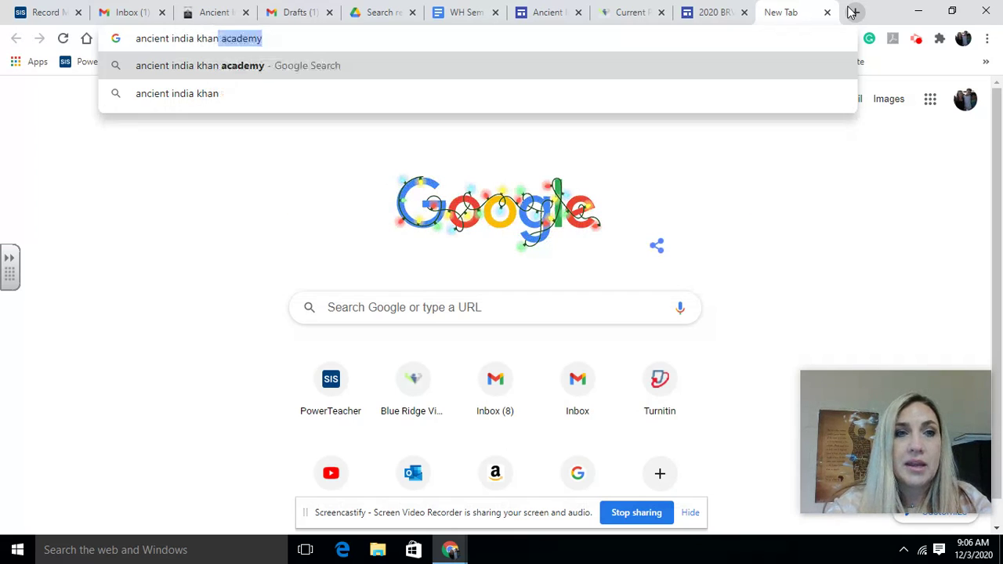
key("Return")
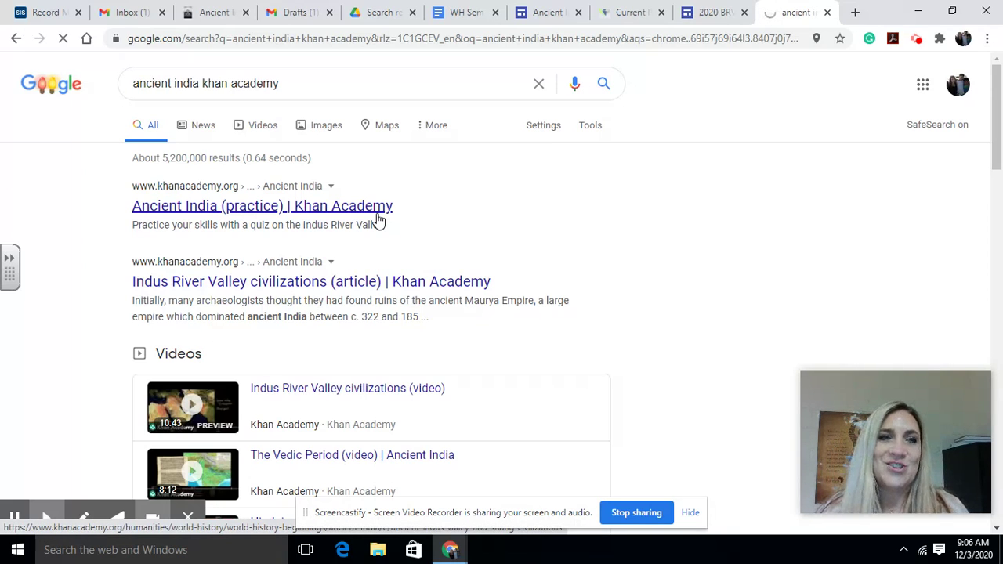
Step: Open the 'Ancient India (practice) | Khan Academy' result and select its URL
left_click(376, 215)
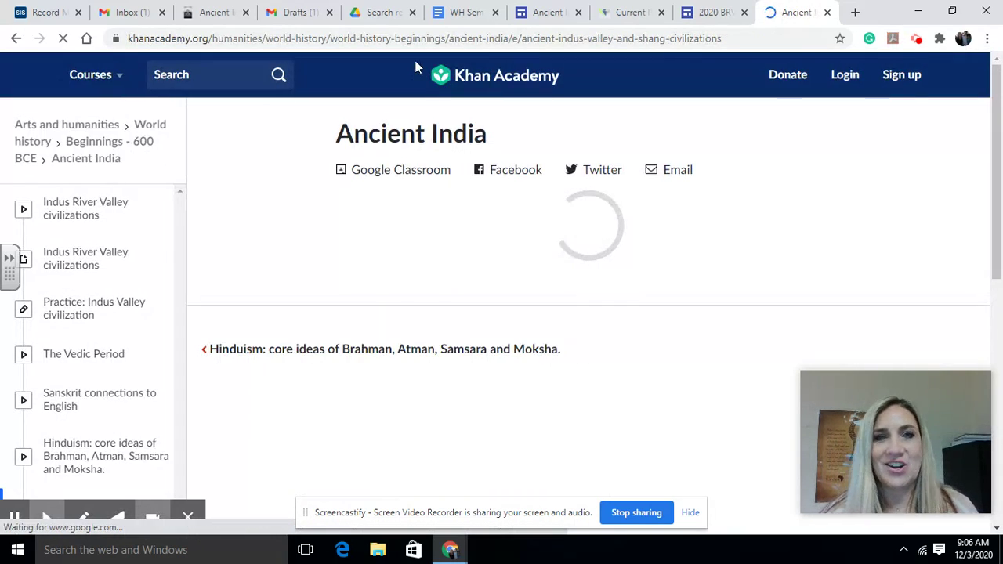
left_click(421, 42)
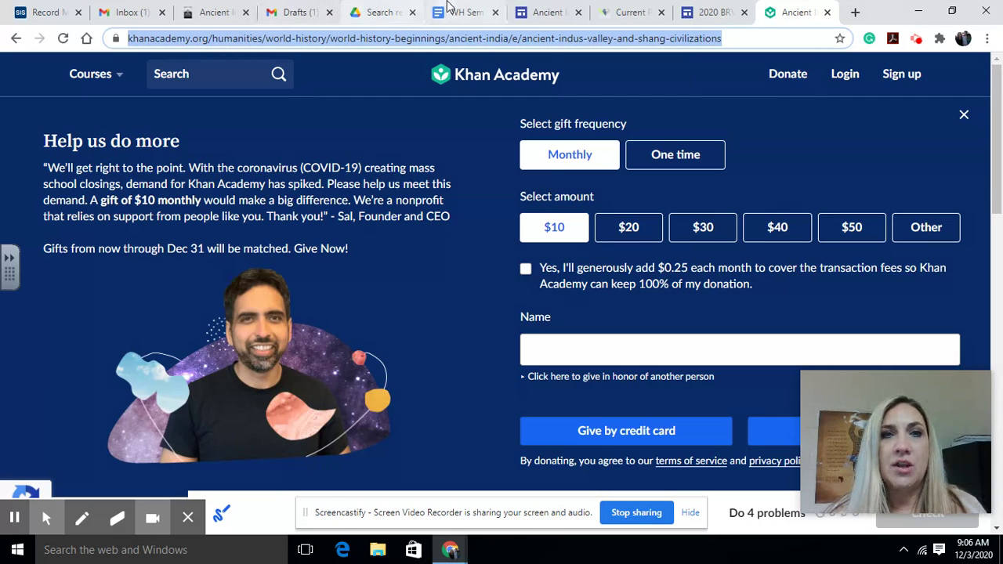
Step: Paste the Khan Academy URL into the Ancient India link field and apply it
left_click(531, 10)
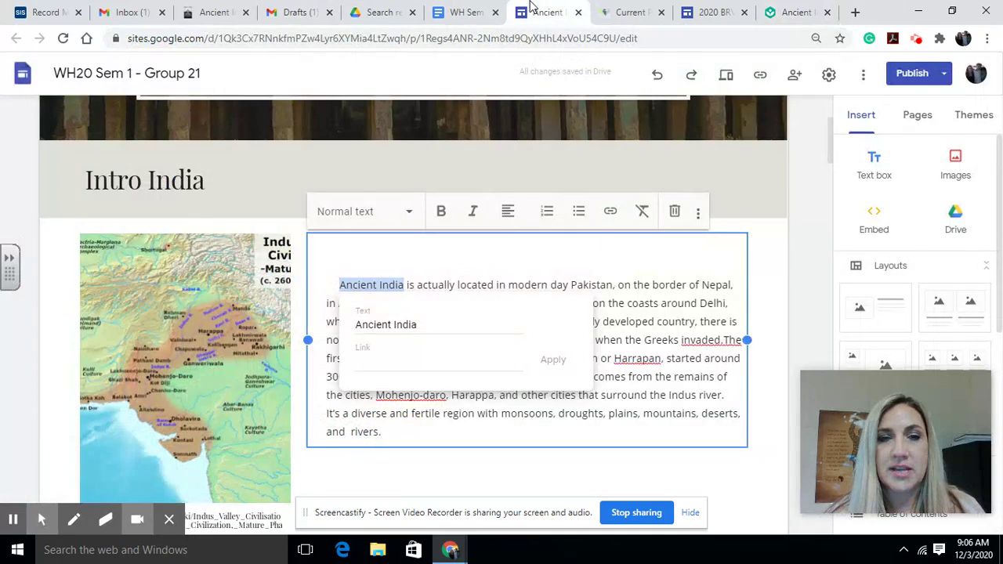
left_click(395, 362)
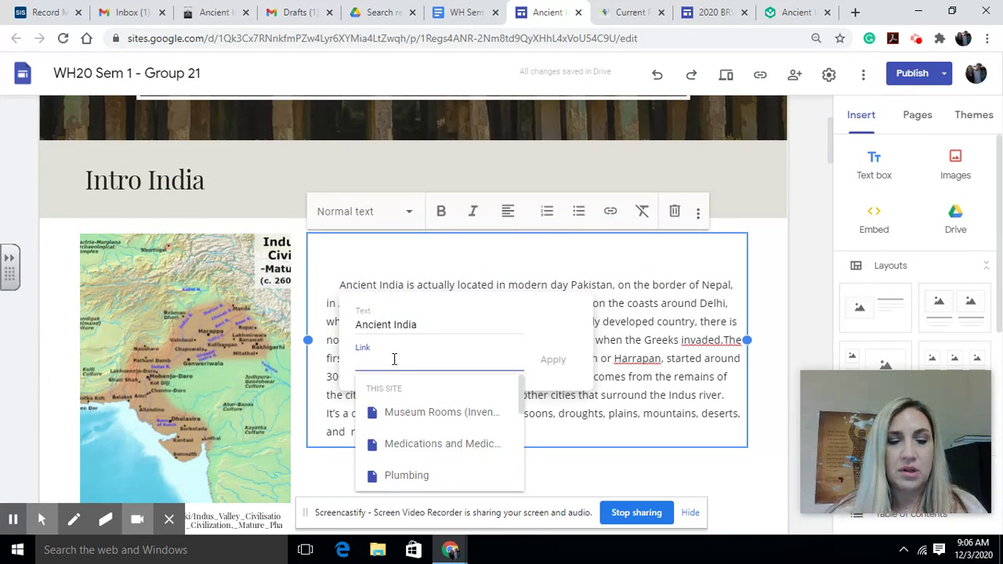
key("ctrl+v")
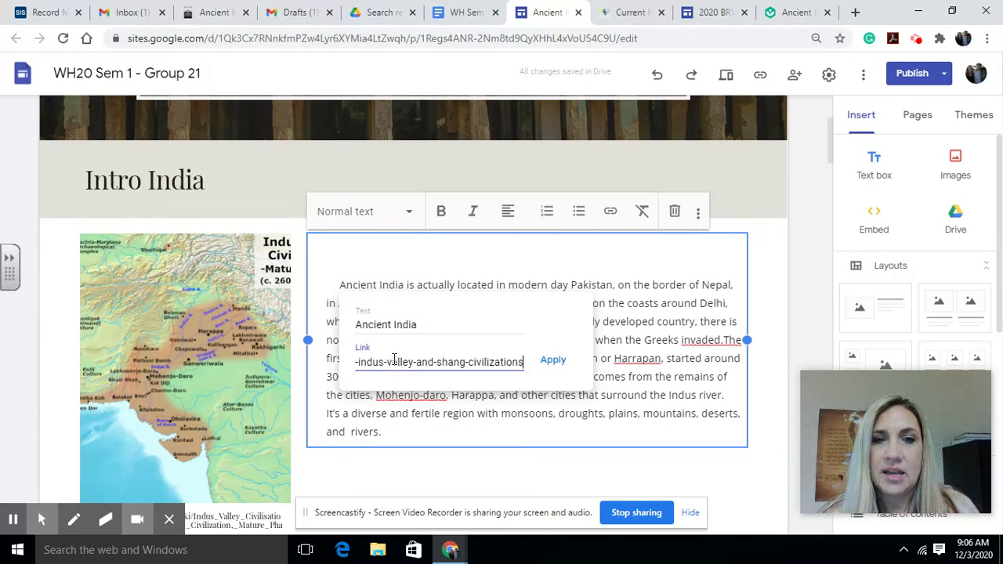
left_click(555, 361)
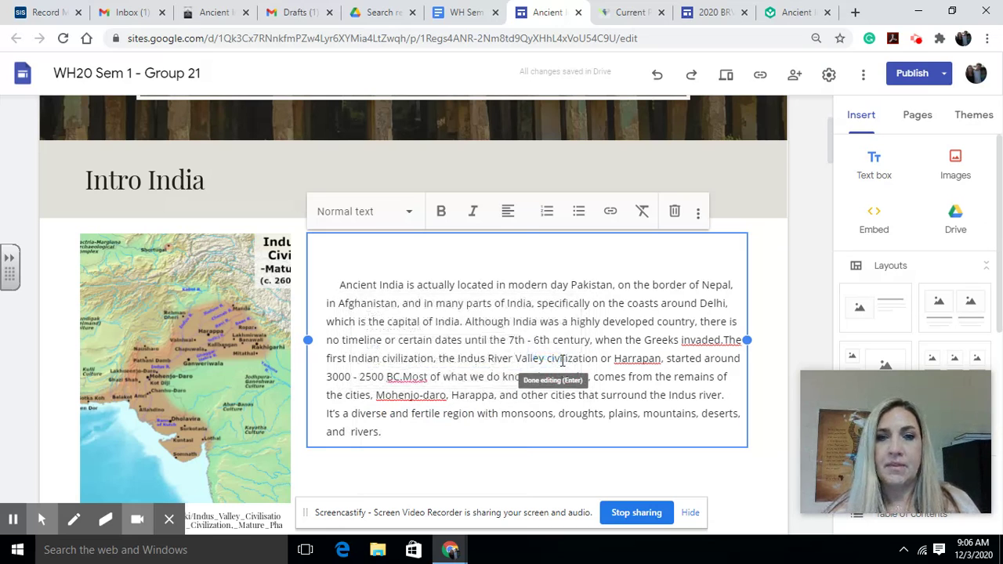
Step: Preview the site, test that the Ancient India link opens Khan Academy, then exit preview
left_click(727, 76)
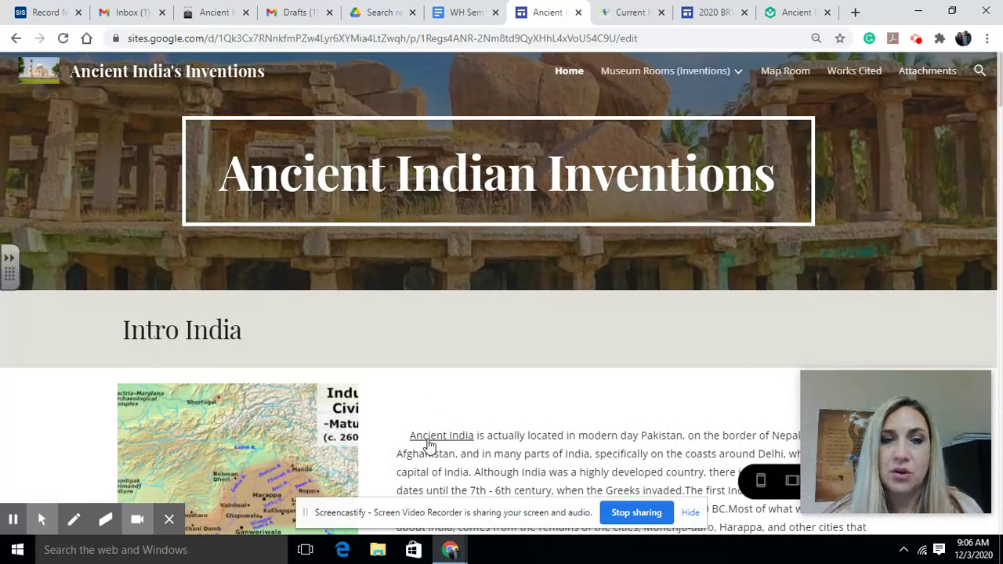
left_click(429, 443)
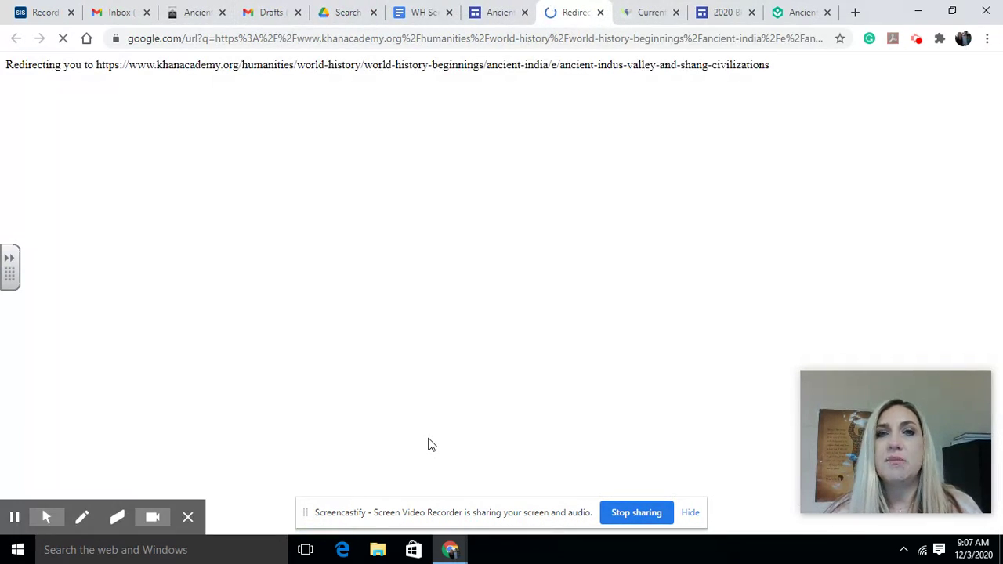
left_click(497, 8)
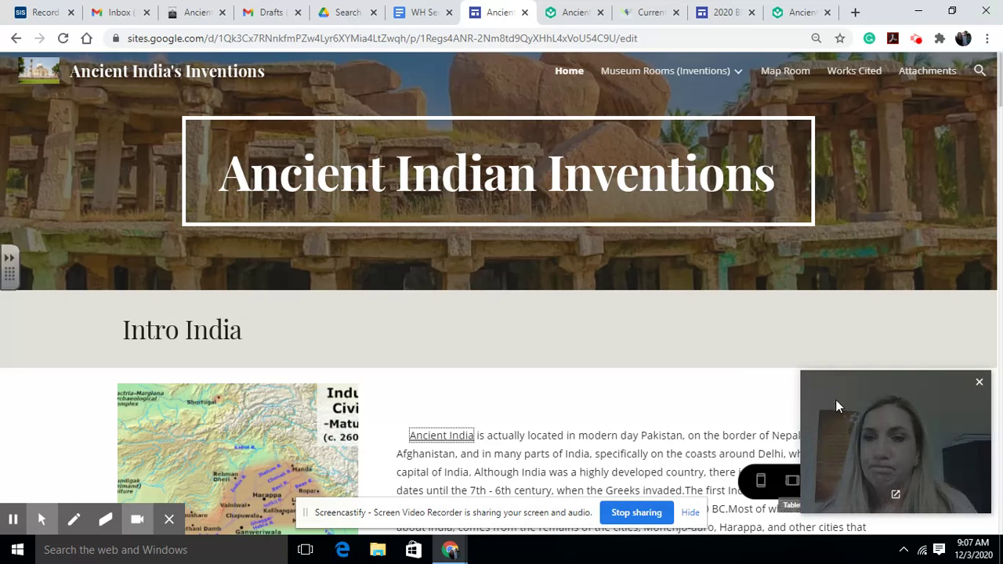
left_click(978, 382)
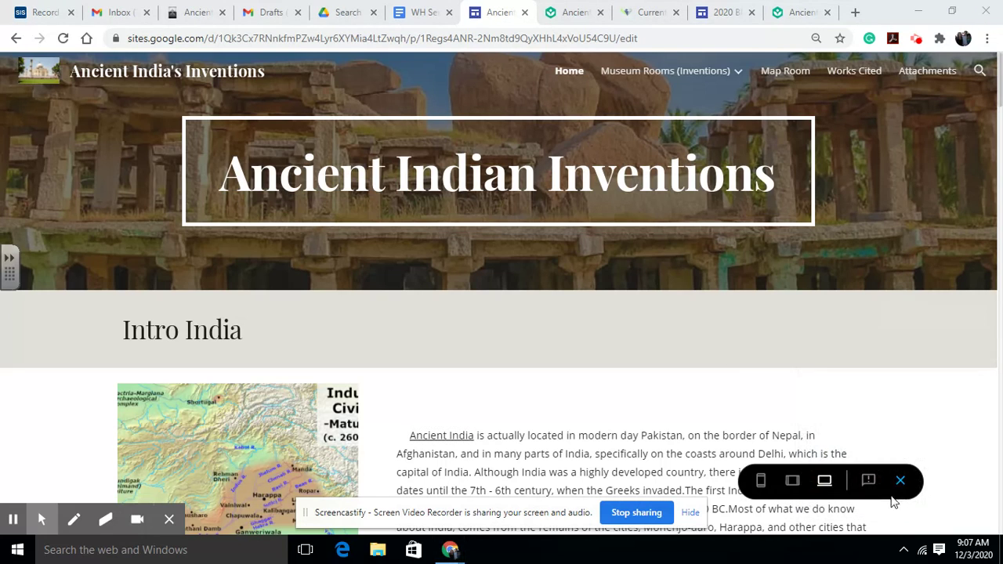
left_click(900, 481)
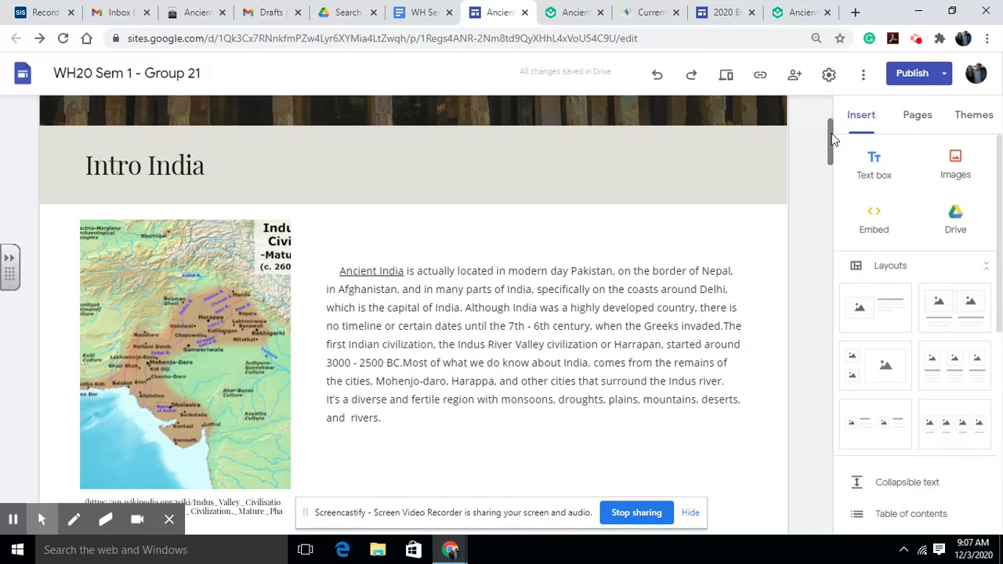
Step: Scroll the site editor, then switch to the WH Sem 1 Workday Checklist 2019-20 document
left_click_drag(833, 139, 810, 119)
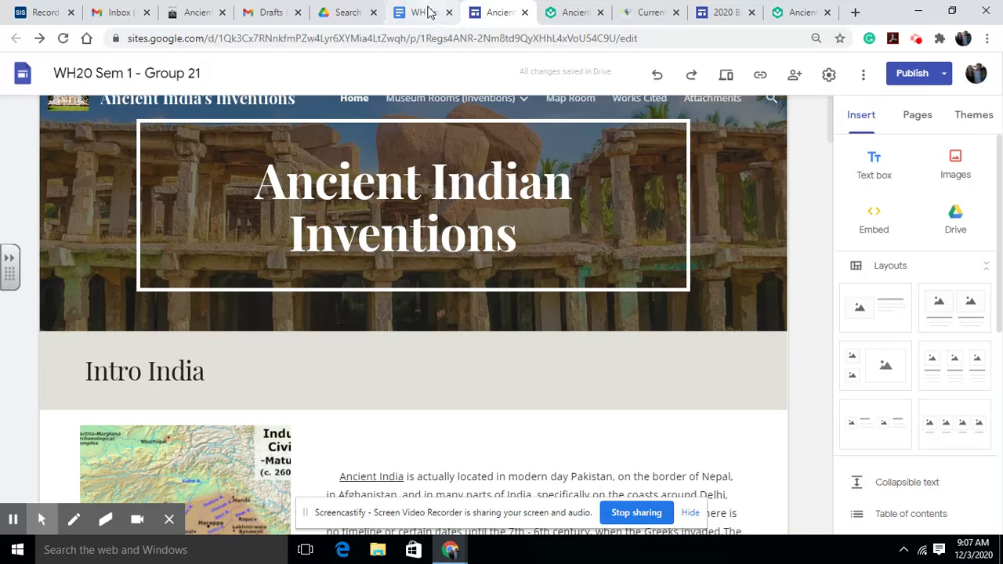
left_click(429, 13)
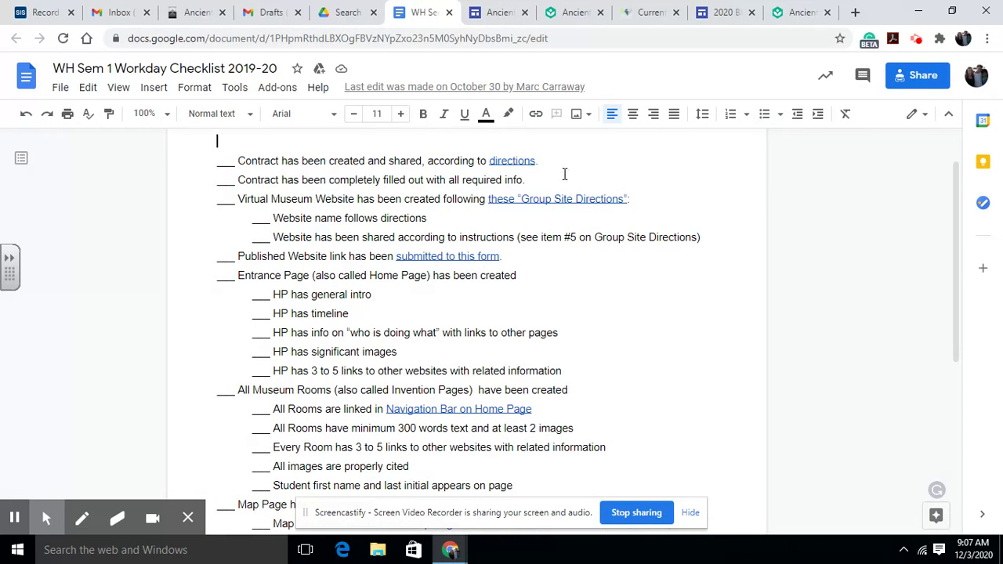
Step: Bring up the Share dialog for the WH Sem 1 Workday Checklist 2019-20 document
left_click(935, 78)
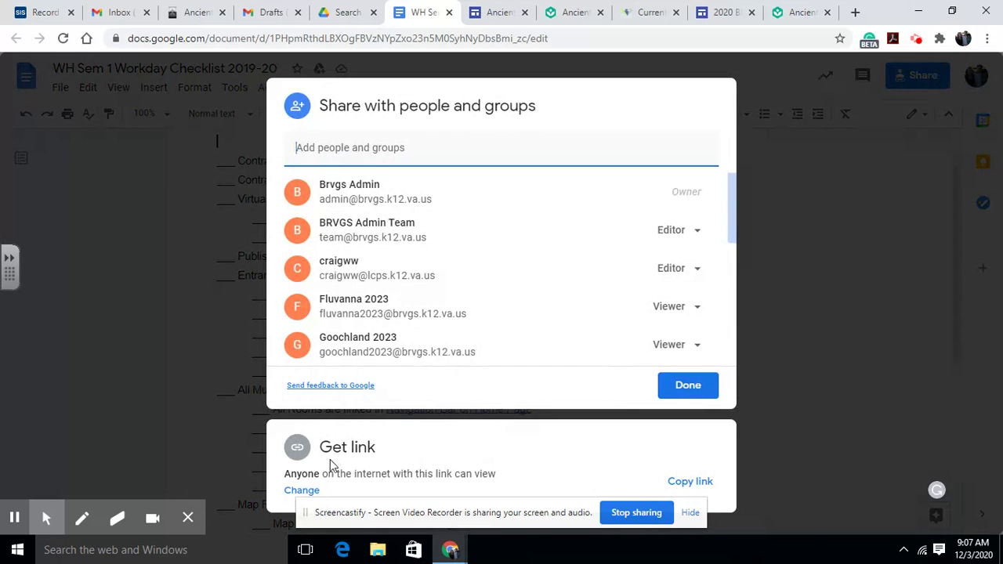
Step: Keep link access at 'Anyone with the link' and close the sharing dialog with Done
left_click(302, 491)
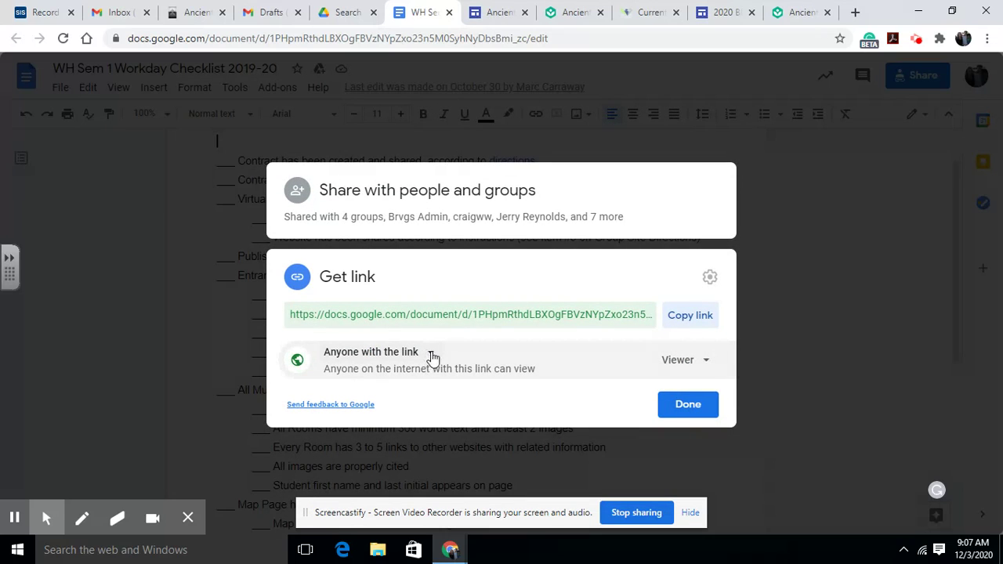
left_click(430, 354)
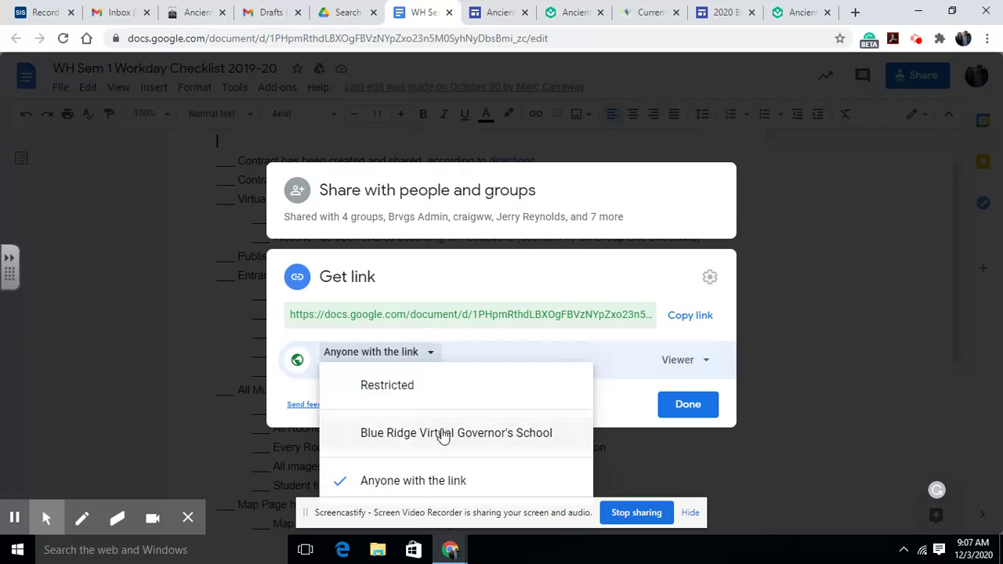
left_click(428, 486)
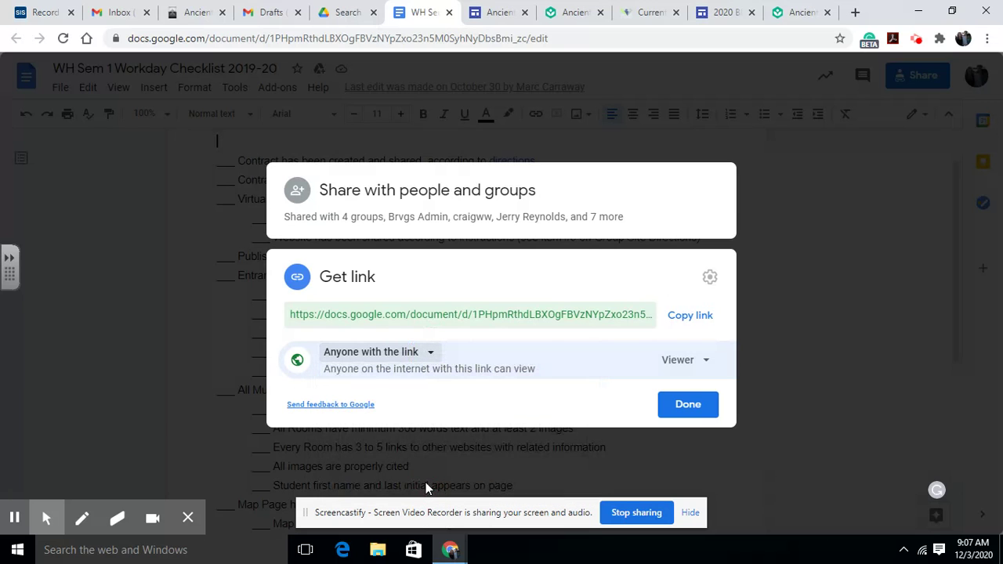
left_click(691, 408)
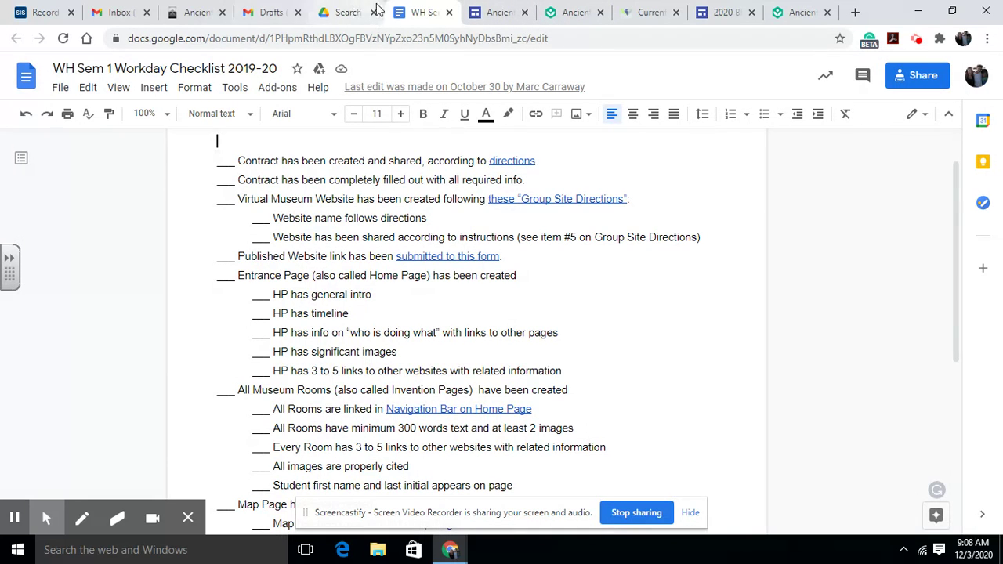
Step: Switch back to the Google Sites editor for the Ancient India's Inventions site
left_click(492, 9)
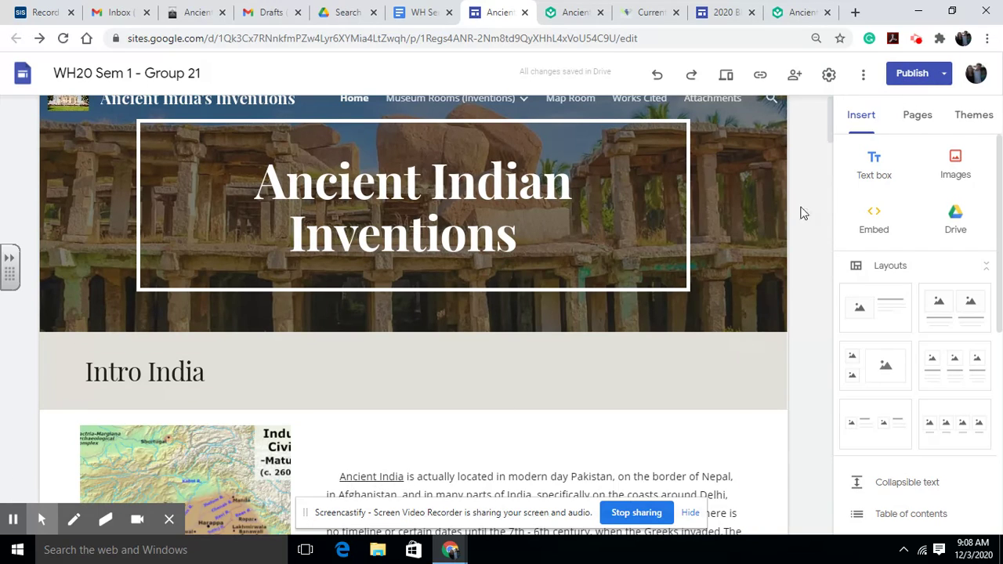
Step: Publish the site, confirming the updated Home page on the review screen
left_click(915, 81)
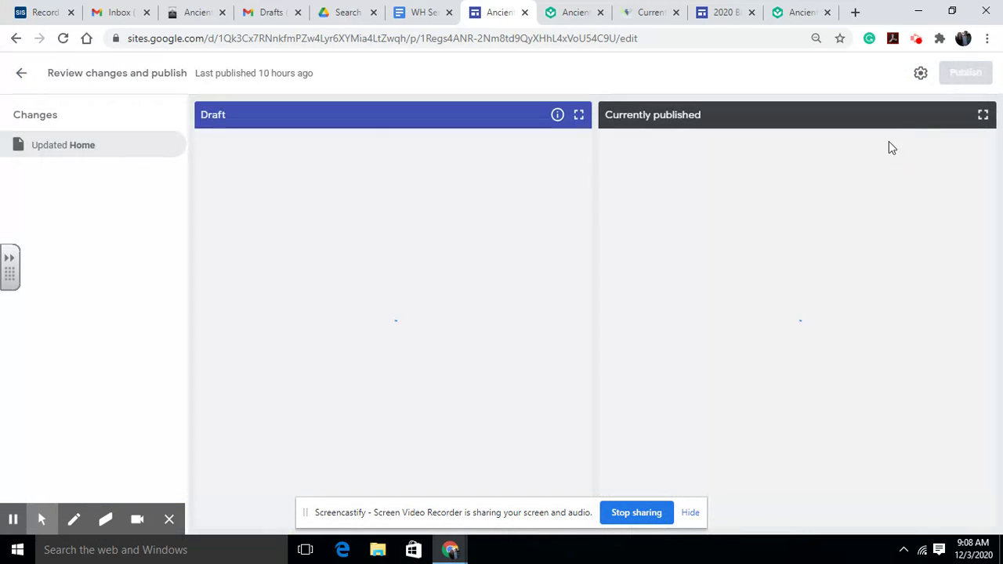
left_click(972, 76)
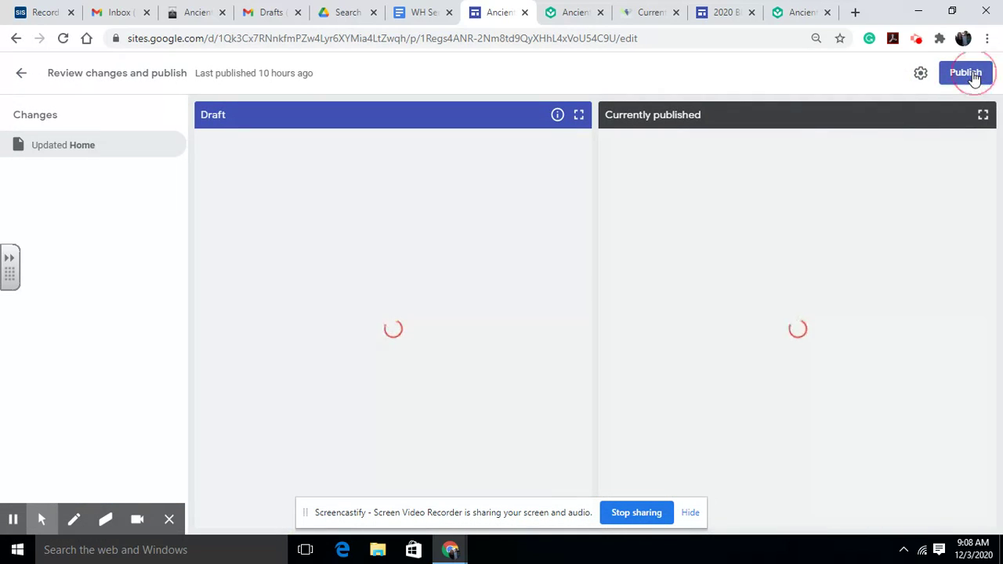